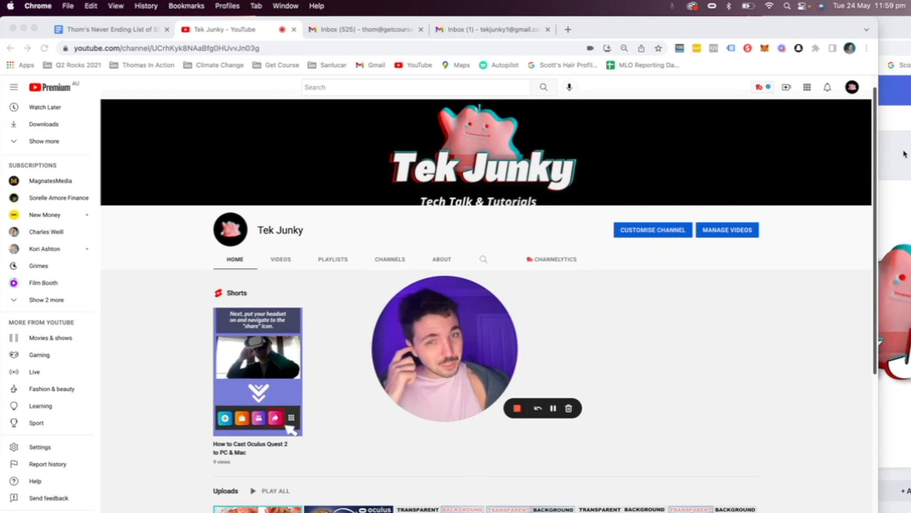
# Step: Narrow the Chrome window so the desktop and its Untitled design.png file show beside it
pyautogui.moveTo(878, 173); pyautogui.dragTo(910, 164)
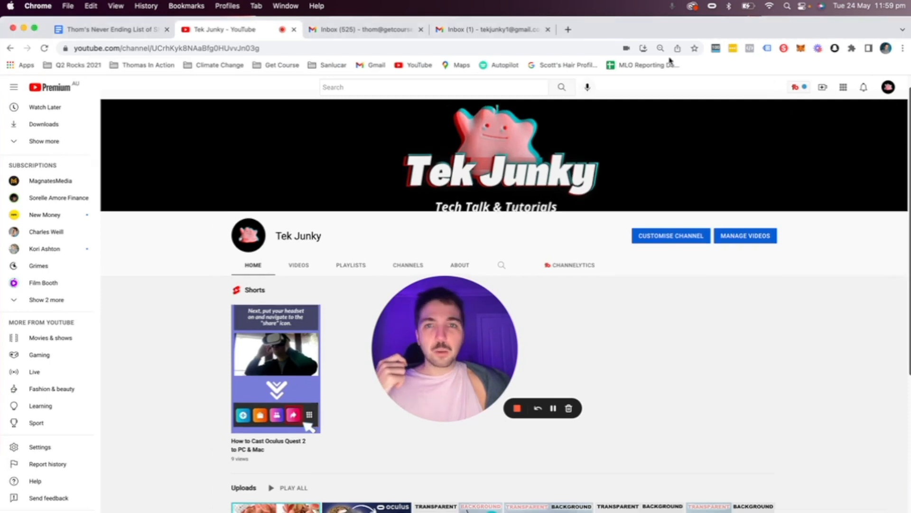
pyautogui.moveTo(1, 116); pyautogui.dragTo(240, 153)
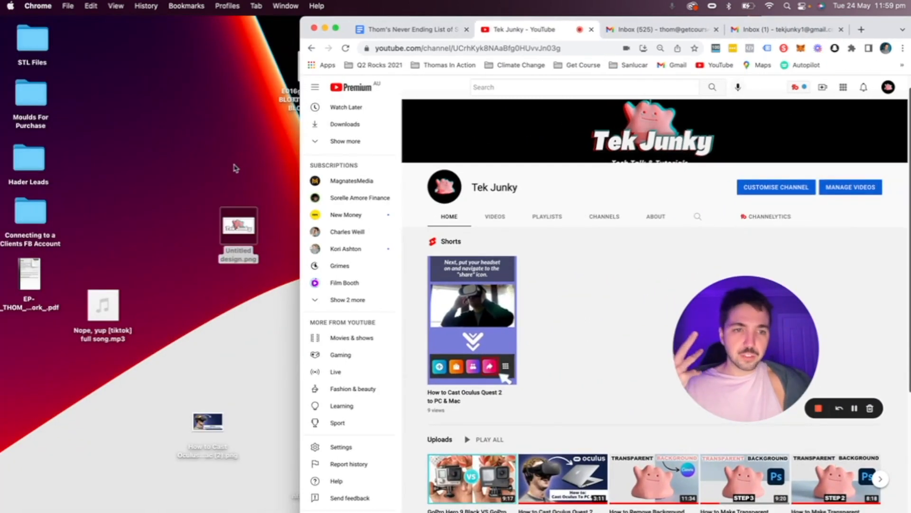
# Step: Quick Look the Untitled design.png logo on the desktop, then return to the Gmail inbox
pyautogui.click(239, 226)
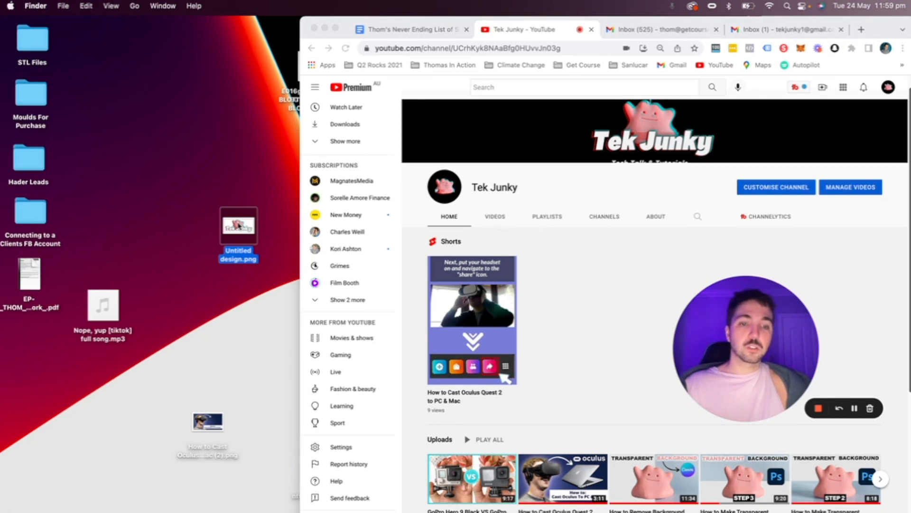
pyautogui.press('space')
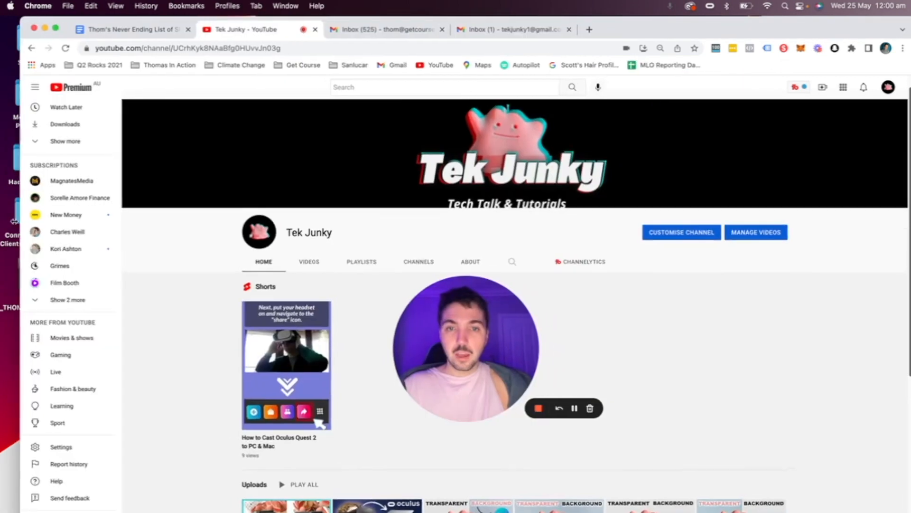
pyautogui.click(482, 32)
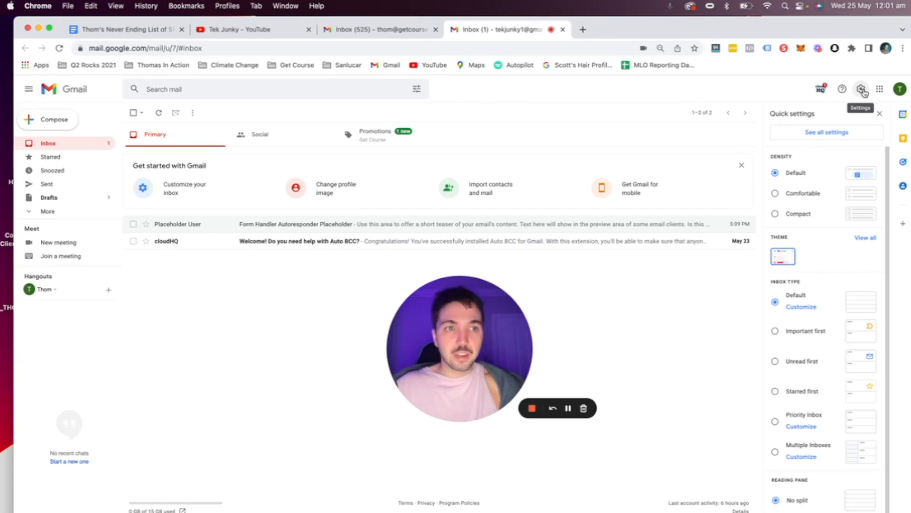
# Step: Open See all settings from Gmail's Quick settings panel
pyautogui.click(848, 133)
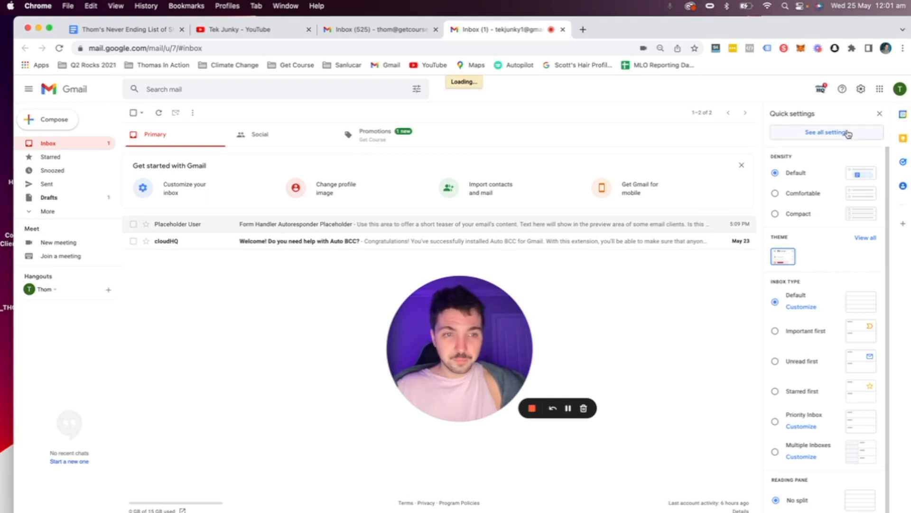
# Step: Scroll General settings to the empty Signature section and choose Create new
pyautogui.moveTo(469, 324); pyautogui.dragTo(761, 140)
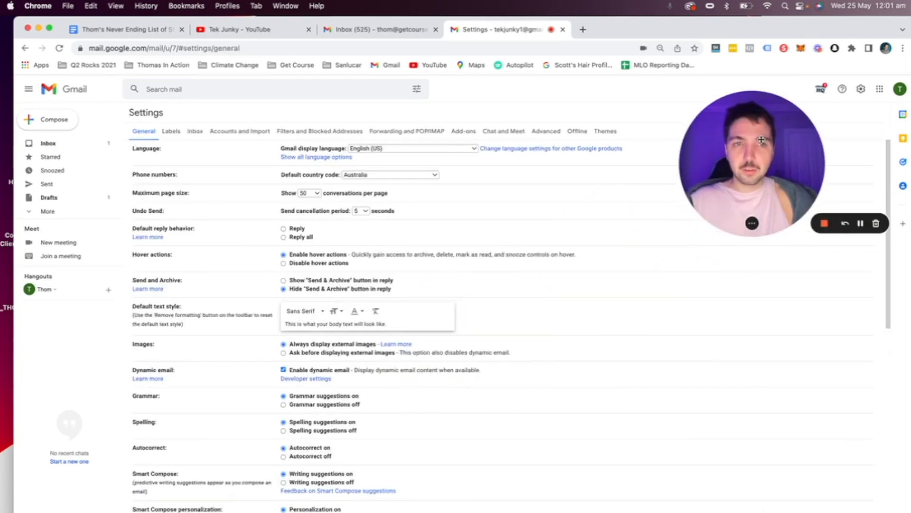
pyautogui.scroll(-3, 585, 390)
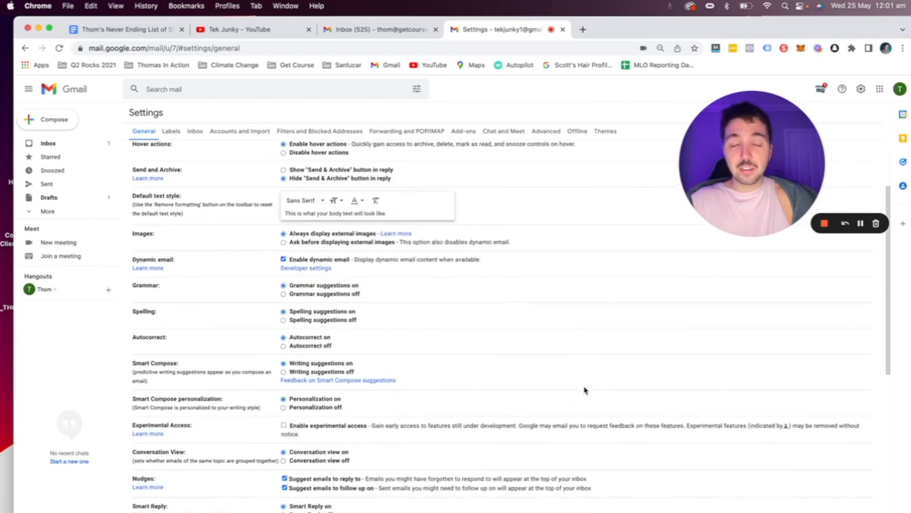
pyautogui.scroll(-8, 586, 389)
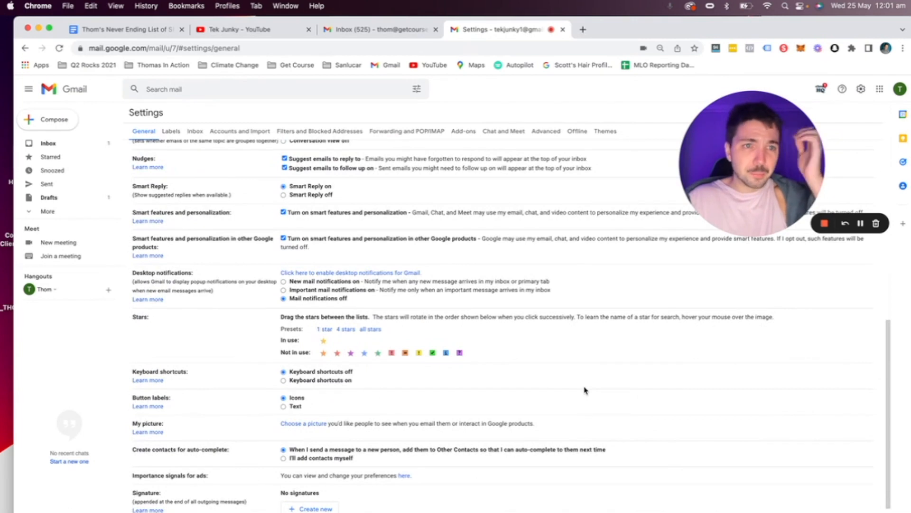
pyautogui.scroll(-5, 489, 451)
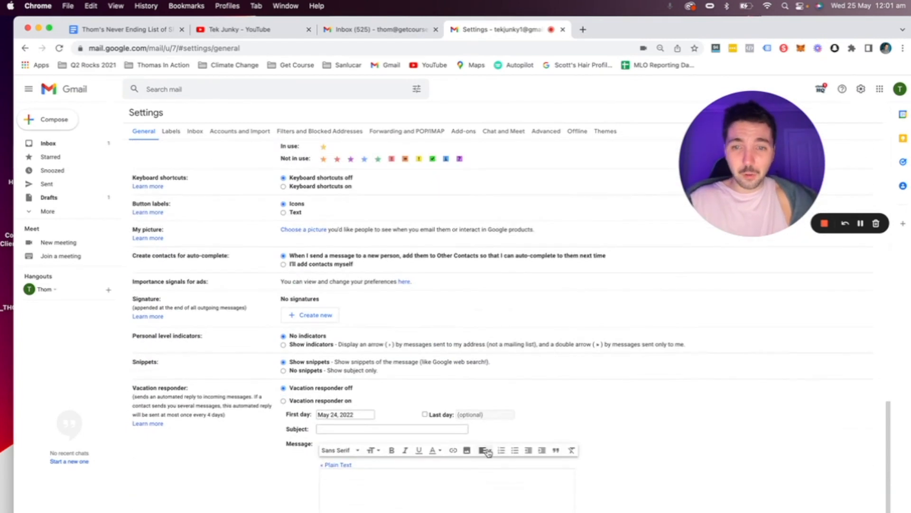
pyautogui.scroll(5, 265, 309)
pyautogui.scroll(-4, 274, 315)
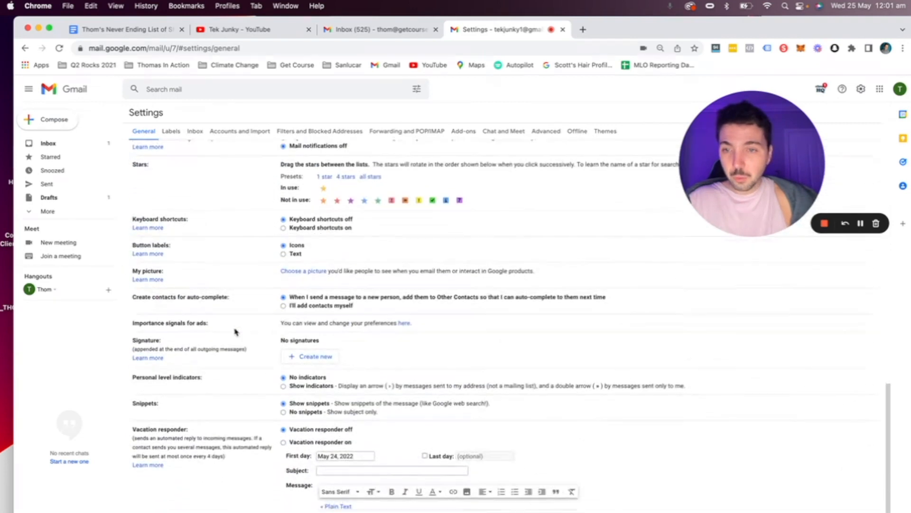
pyautogui.moveTo(127, 341); pyautogui.dragTo(188, 345)
pyautogui.click(214, 346)
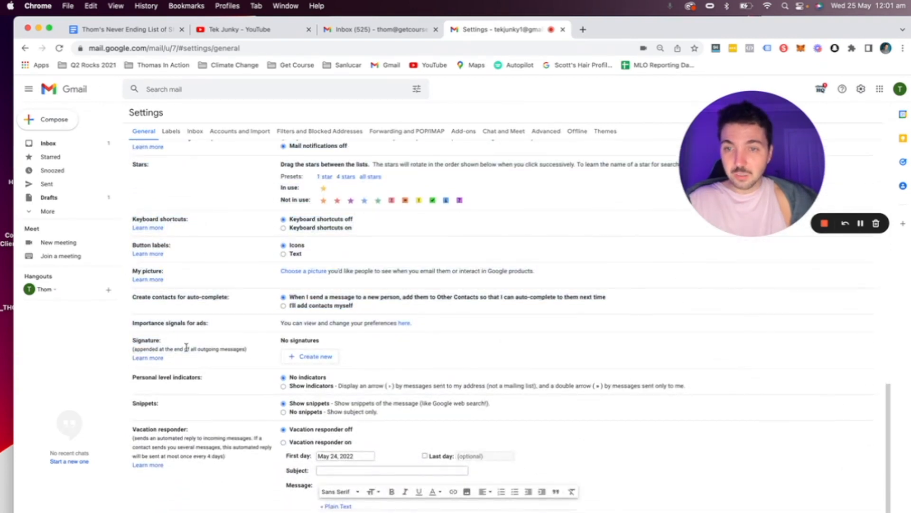
pyautogui.moveTo(284, 347); pyautogui.dragTo(334, 347)
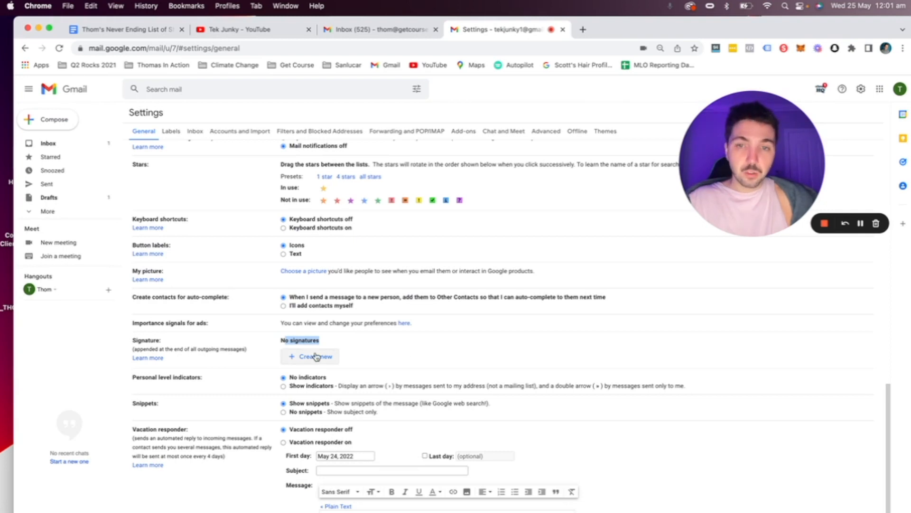
pyautogui.click(316, 356)
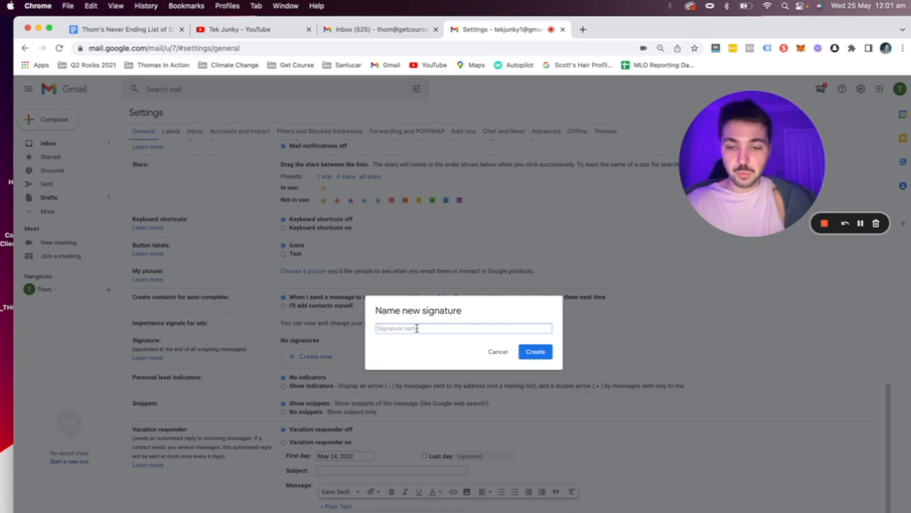
# Step: Name the new signature 'Tek Junky Standard Signature' and create it
pyautogui.write('Tek')
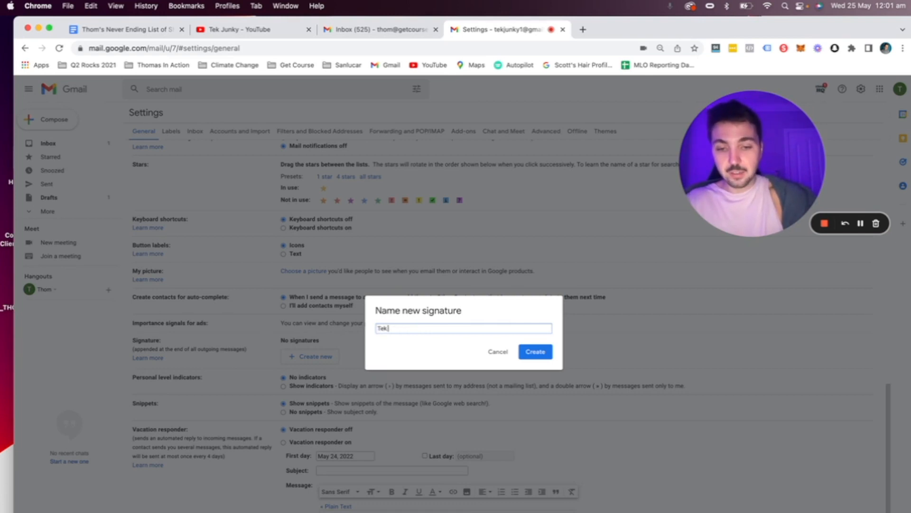
pyautogui.write(' Junky Stan')
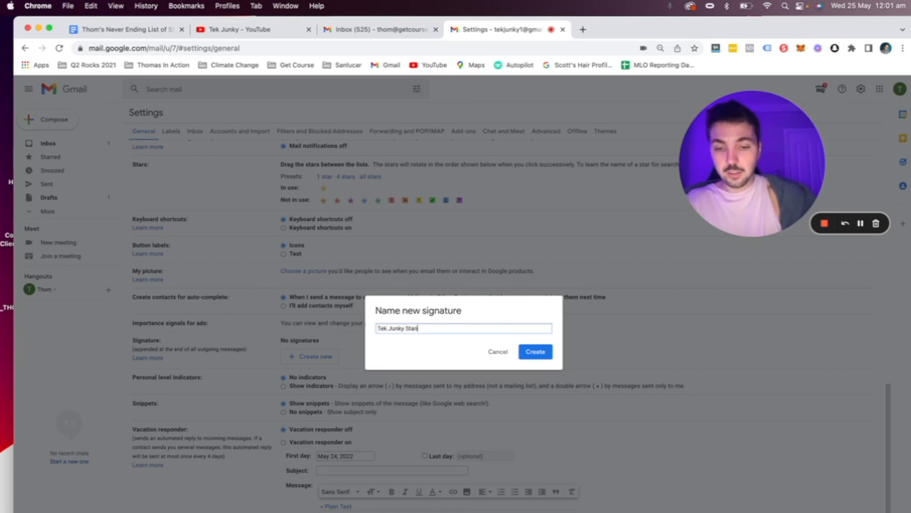
pyautogui.write('dard Signature')
pyautogui.click(535, 354)
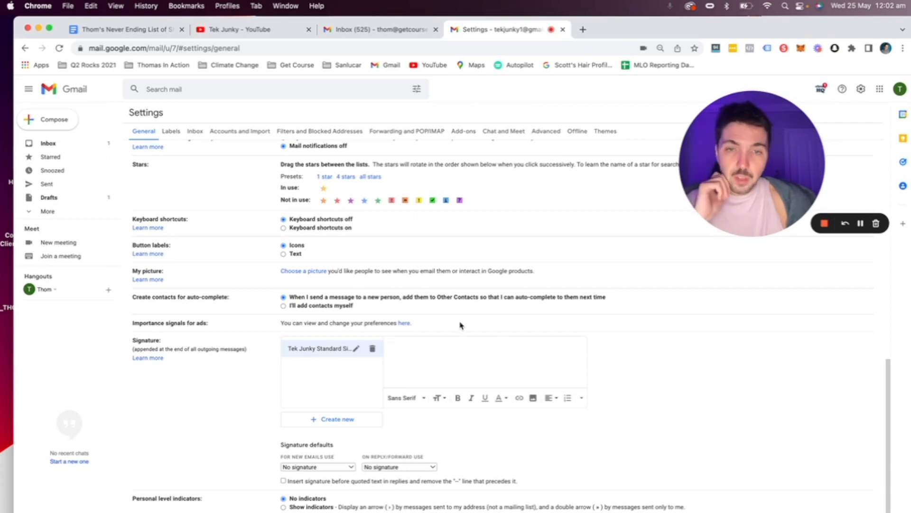
# Step: Upload Untitled design.png from the desktop through Insert image's Upload tab, then restore the window
pyautogui.click(533, 399)
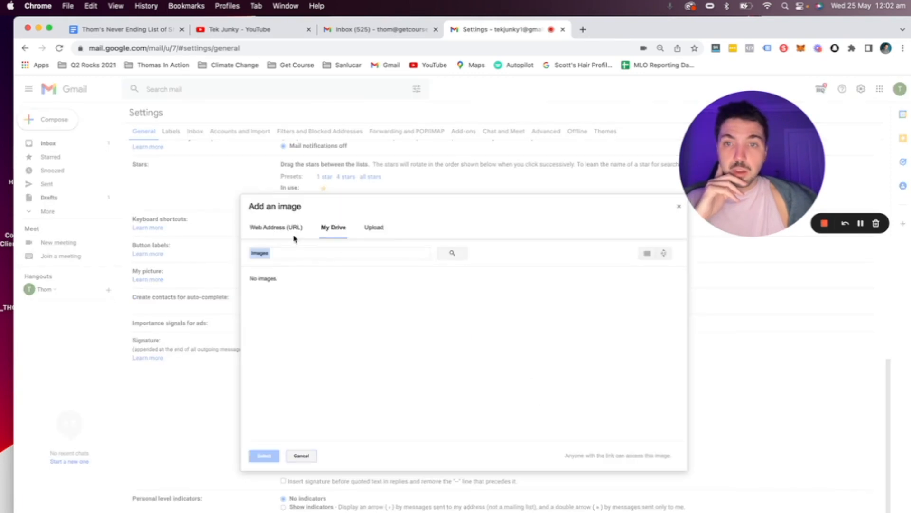
pyautogui.click(282, 232)
pyautogui.click(375, 229)
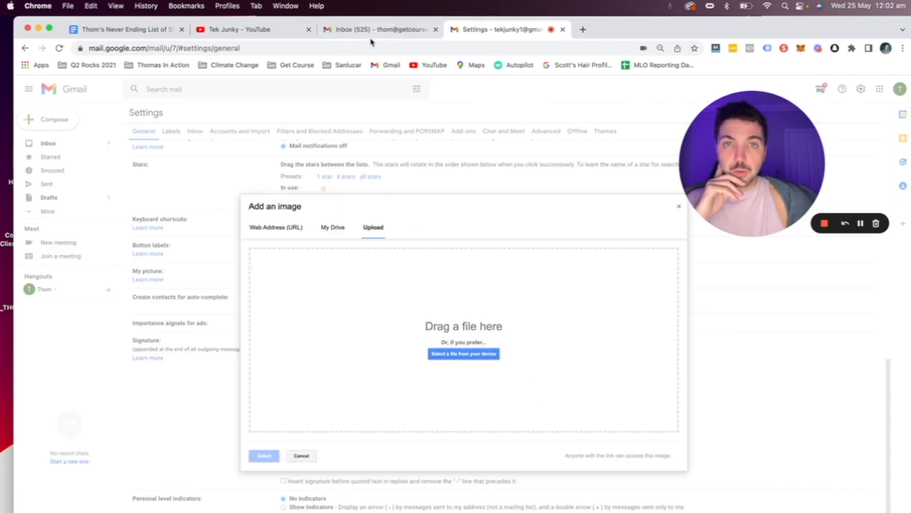
pyautogui.moveTo(326, 20); pyautogui.dragTo(475, 11)
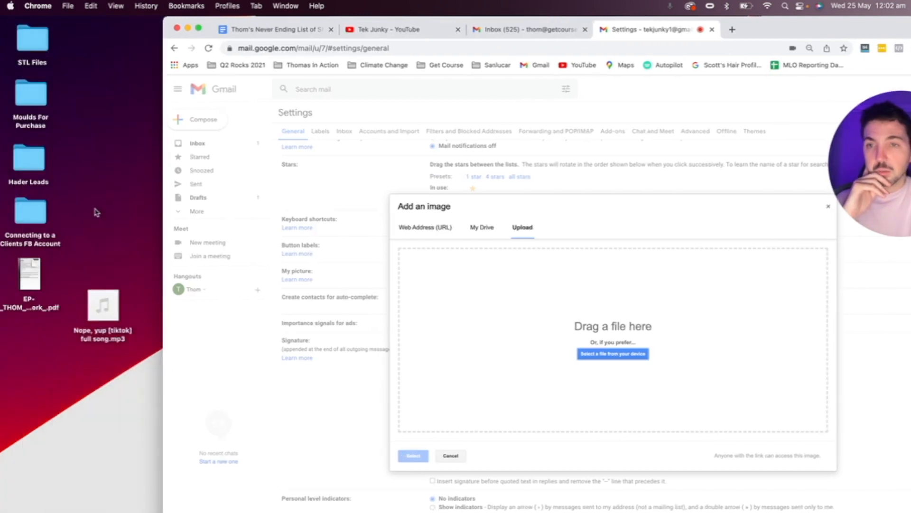
pyautogui.moveTo(265, 13); pyautogui.dragTo(380, 14)
pyautogui.moveTo(238, 225); pyautogui.dragTo(527, 289)
pyautogui.moveTo(699, 21); pyautogui.dragTo(467, 21)
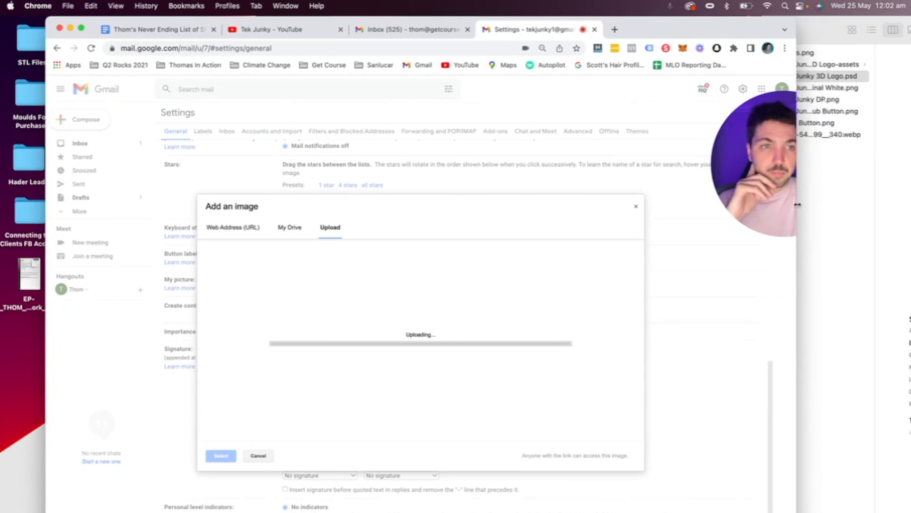
pyautogui.moveTo(798, 204); pyautogui.dragTo(909, 207)
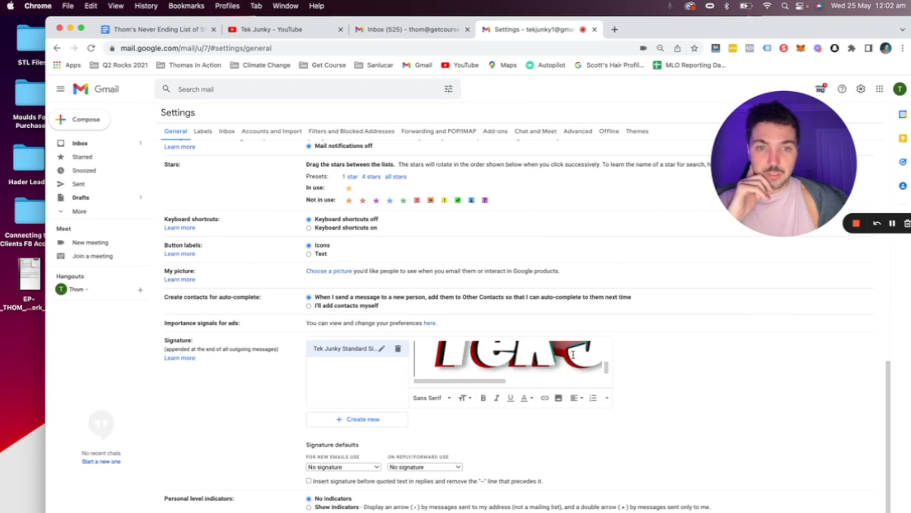
# Step: Set the signature logo to Medium size and put the cursor before it
pyautogui.click(550, 354)
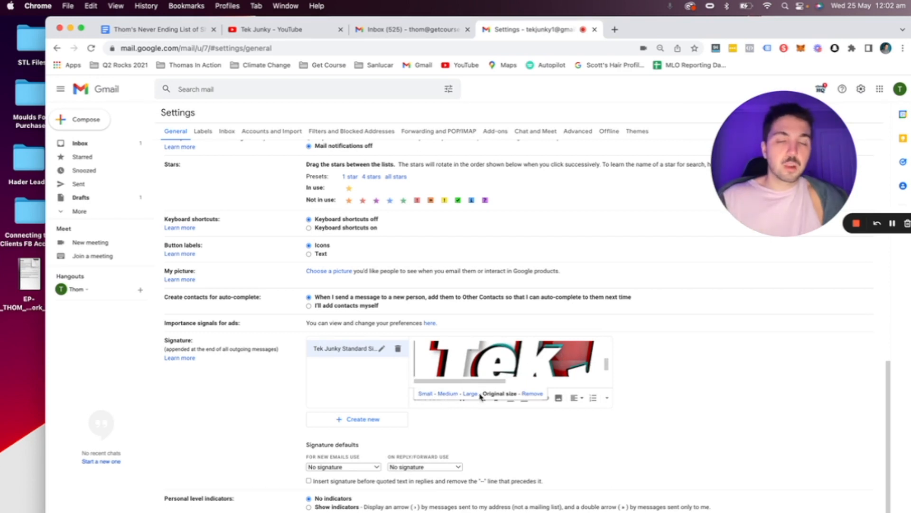
pyautogui.click(425, 393)
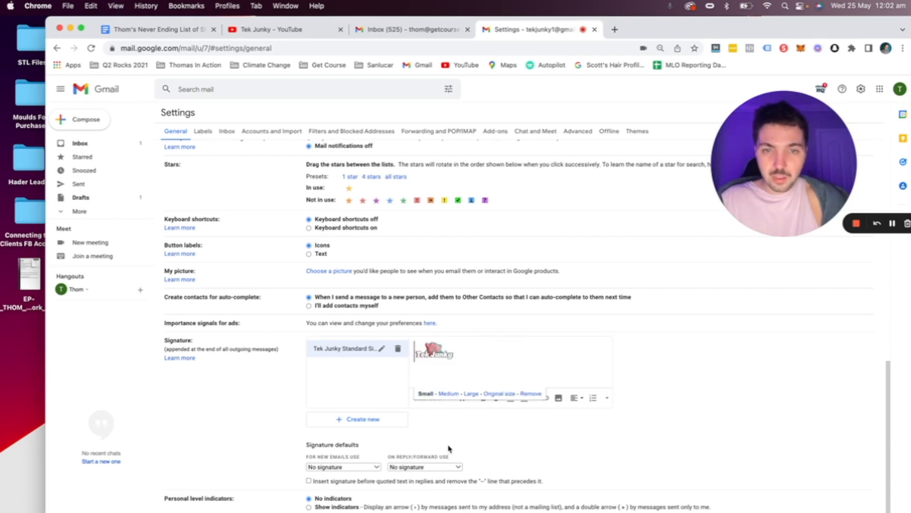
pyautogui.click(444, 394)
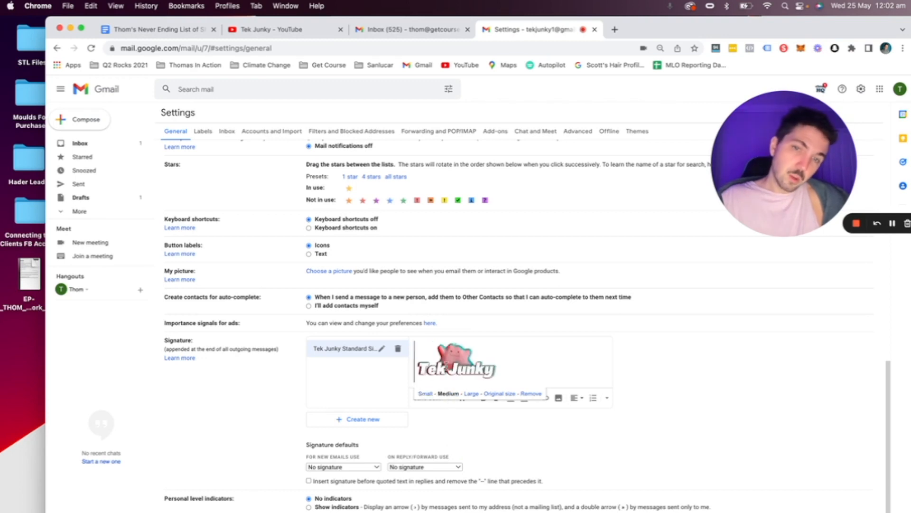
pyautogui.doubleClick(454, 360)
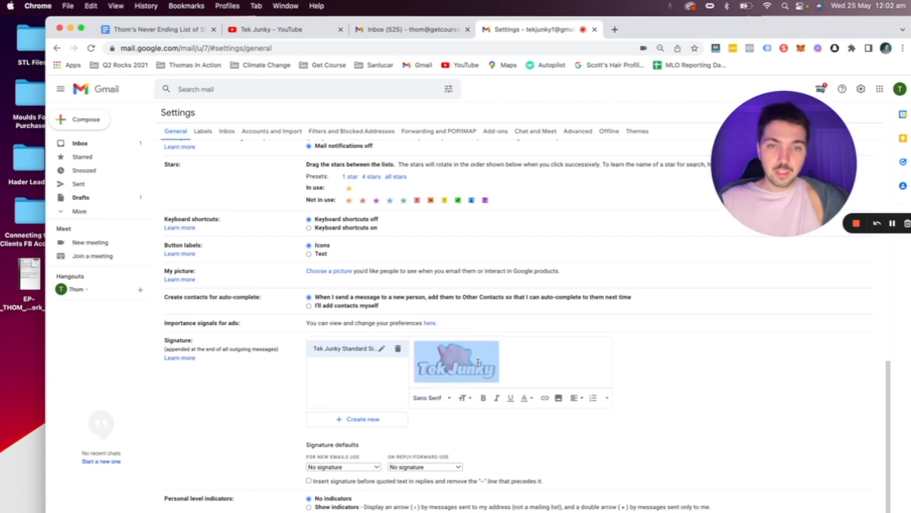
pyautogui.click(556, 360)
pyautogui.click(416, 356)
# Step: Add a line above the logo with the sender's name, then a 'Founder,' line
pyautogui.press('Return')
pyautogui.press('Up')
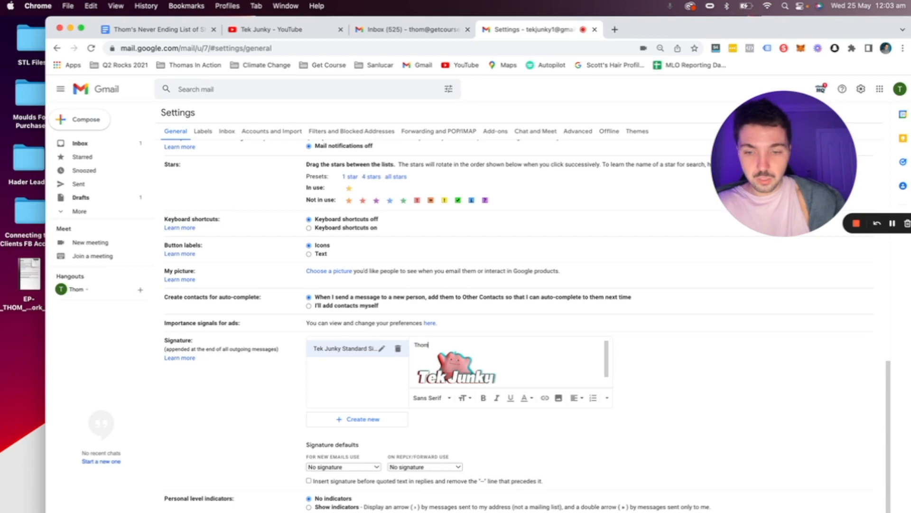
pyautogui.write('Gal')
pyautogui.write('dner')
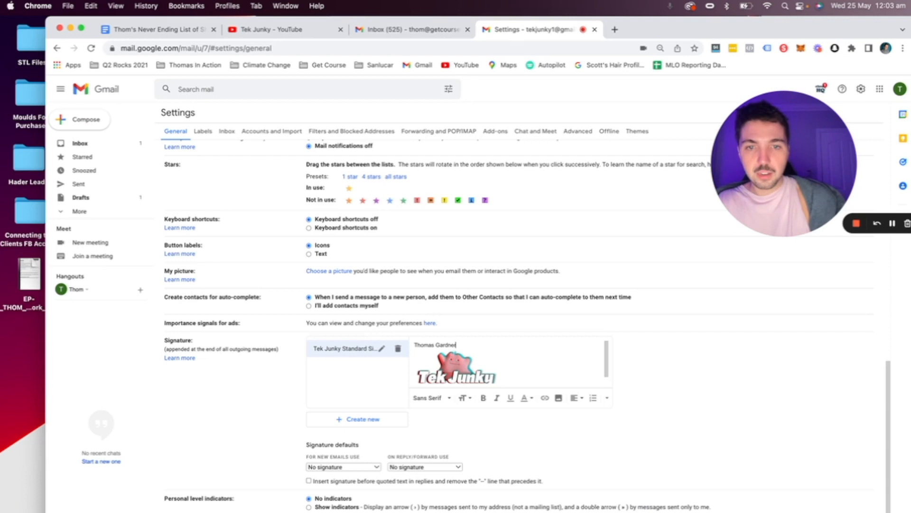
pyautogui.press('Return')
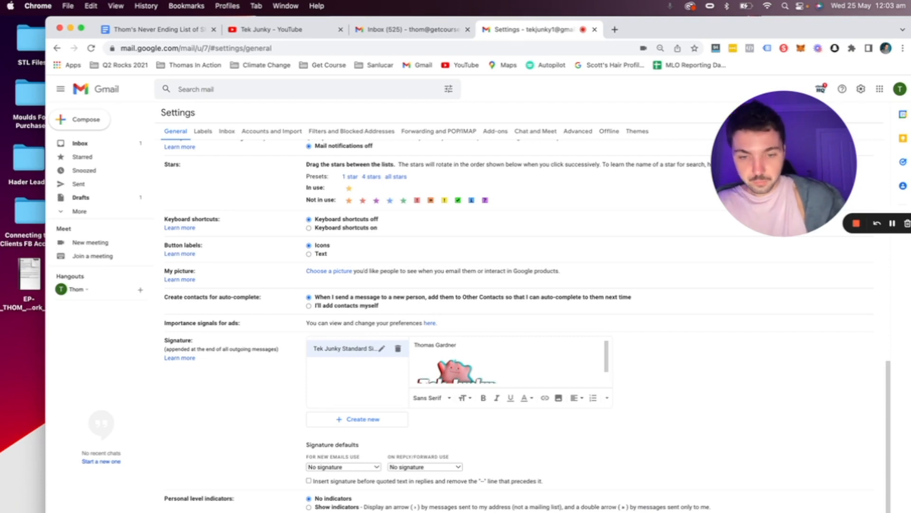
pyautogui.write('Found')
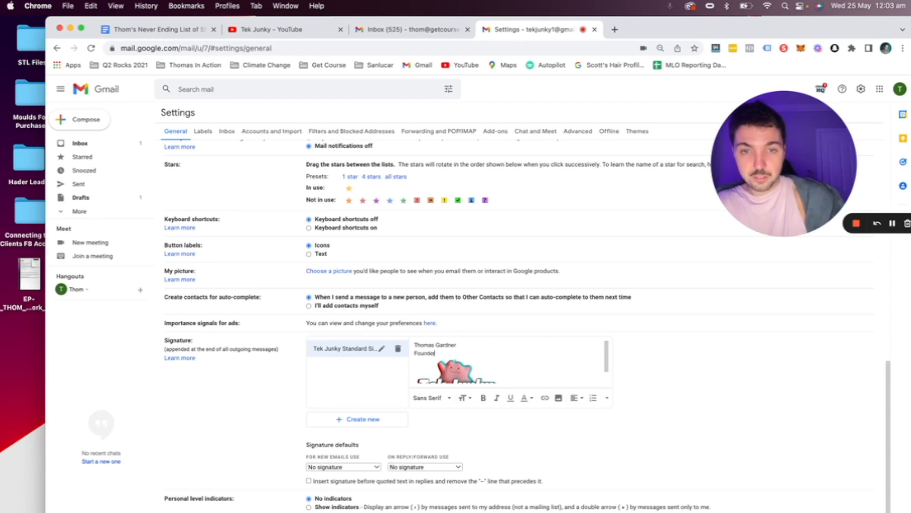
pyautogui.write('er,')
pyautogui.press('Return')
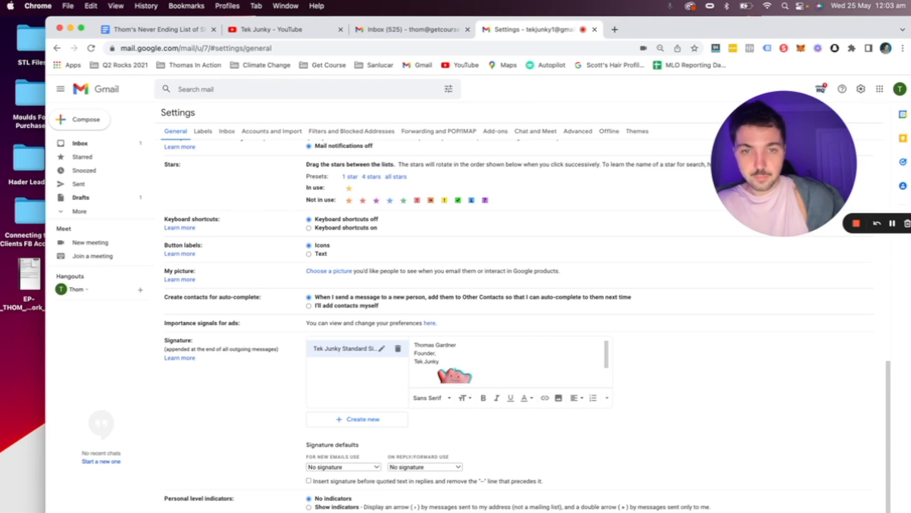
# Step: Join 'Tek Junky' onto the title so it reads 'Founder, Tek Junky'
pyautogui.click(418, 361)
pyautogui.press('Left')
pyautogui.press('BackSpace')
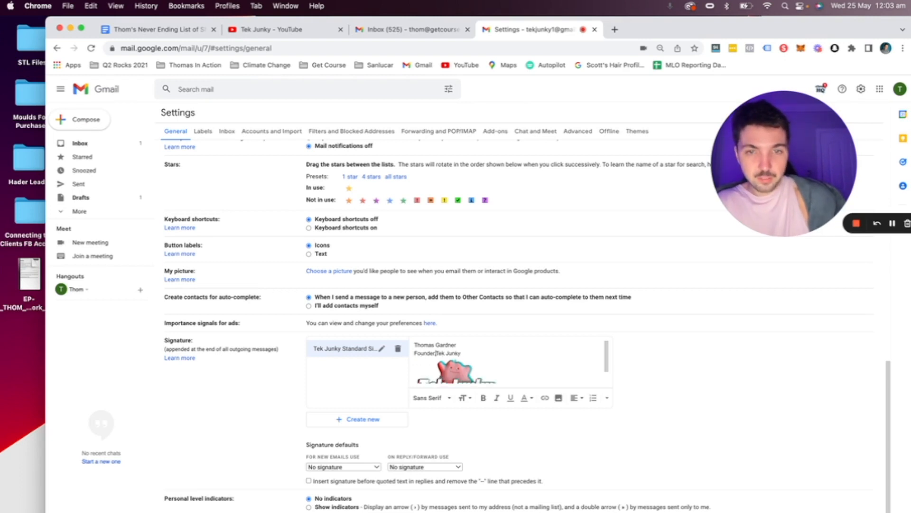
pyautogui.click(457, 362)
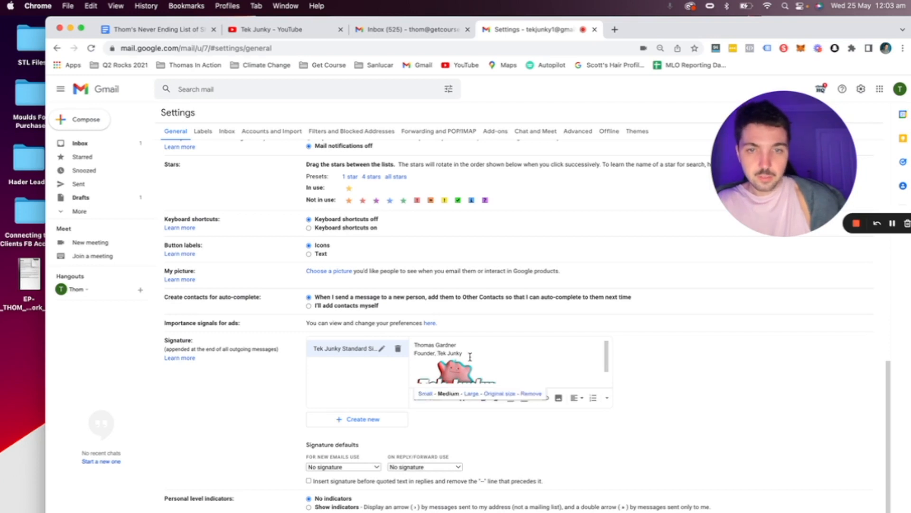
pyautogui.click(470, 357)
pyautogui.press('Return')
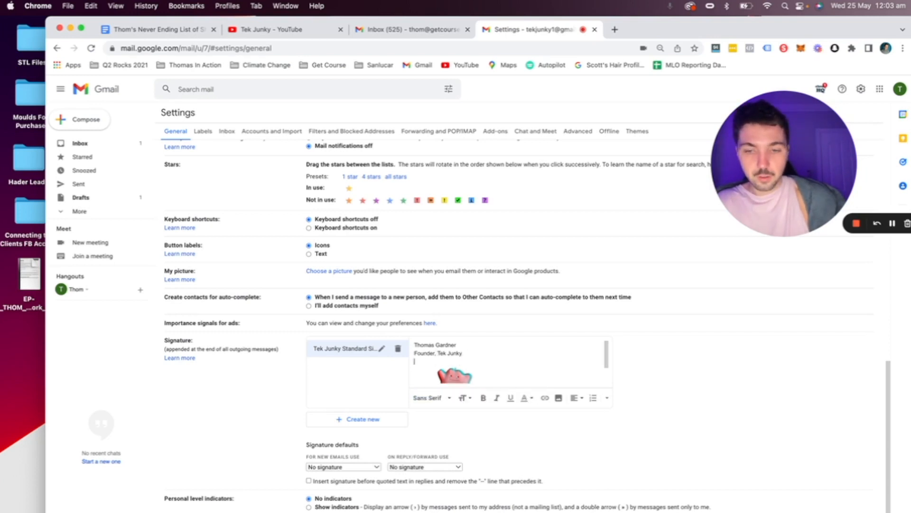
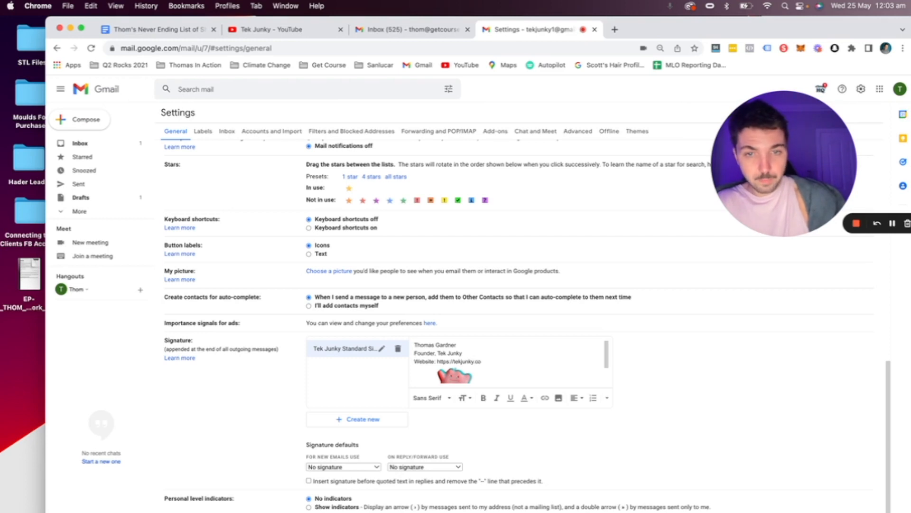
pyautogui.press('Return')
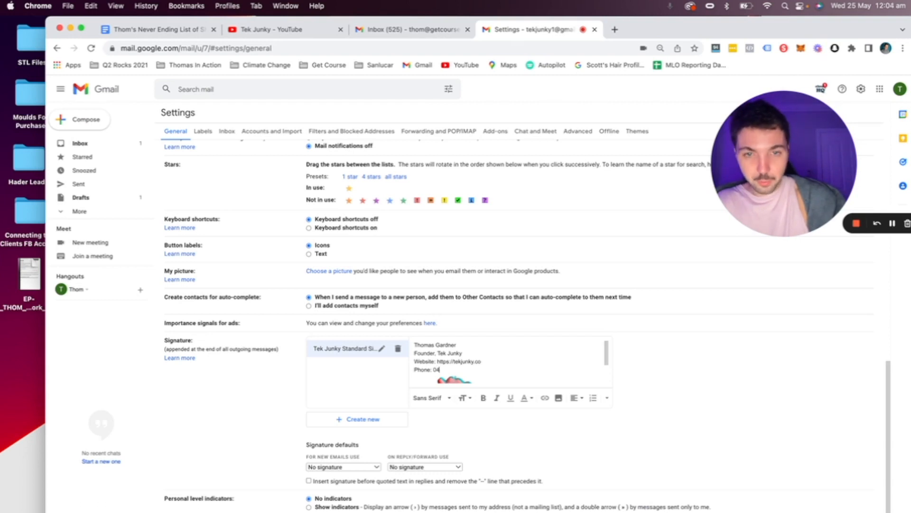
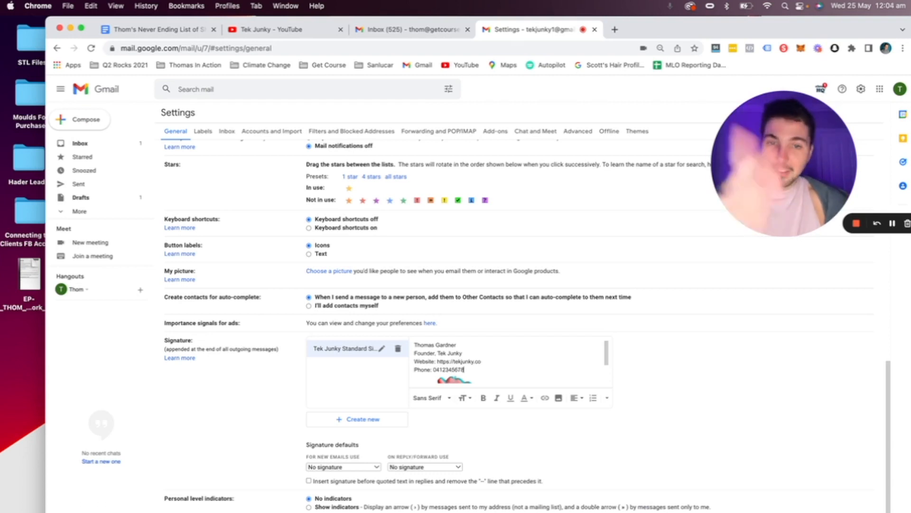
pyautogui.scroll(-1, 470, 359)
# Step: Make the 'Phone:' and 'Website:' labels bold italic
pyautogui.moveTo(433, 361); pyautogui.dragTo(415, 361)
pyautogui.scroll(1, 418, 360)
pyautogui.press('super+b')
pyautogui.press('super+i')
pyautogui.moveTo(437, 362); pyautogui.dragTo(411, 365)
pyautogui.press('super+b')
pyautogui.press('super+i')
pyautogui.click(505, 359)
# Step: Bold the name line and the 'Founder, Tek Junky' line
pyautogui.scroll(1, 477, 361)
pyautogui.moveTo(472, 362); pyautogui.dragTo(408, 353)
pyautogui.click(468, 354)
pyautogui.press('super+b')
pyautogui.click(587, 379)
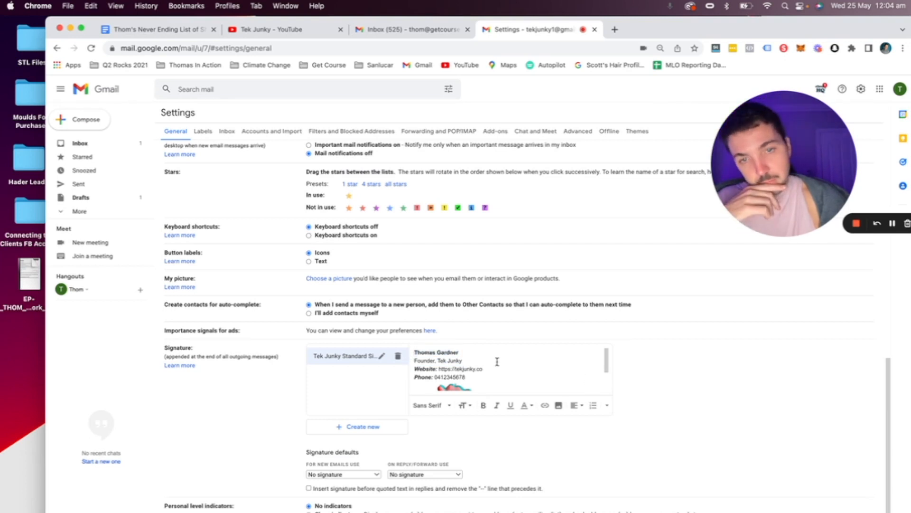
pyautogui.moveTo(467, 359); pyautogui.dragTo(409, 359)
pyautogui.press('super+b')
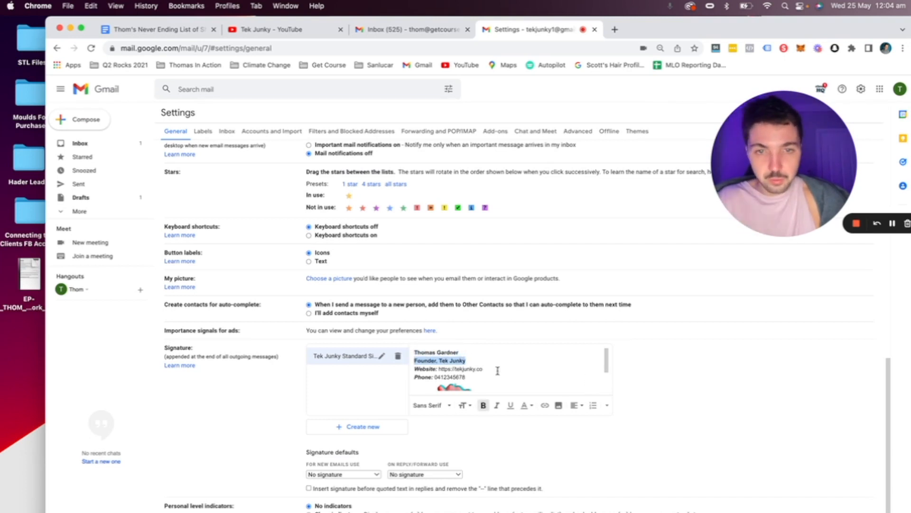
pyautogui.click(517, 374)
# Step: Link the website address and phone number, then add a blank line below
pyautogui.moveTo(495, 369); pyautogui.dragTo(434, 377)
pyautogui.press('super+c')
pyautogui.click(545, 405)
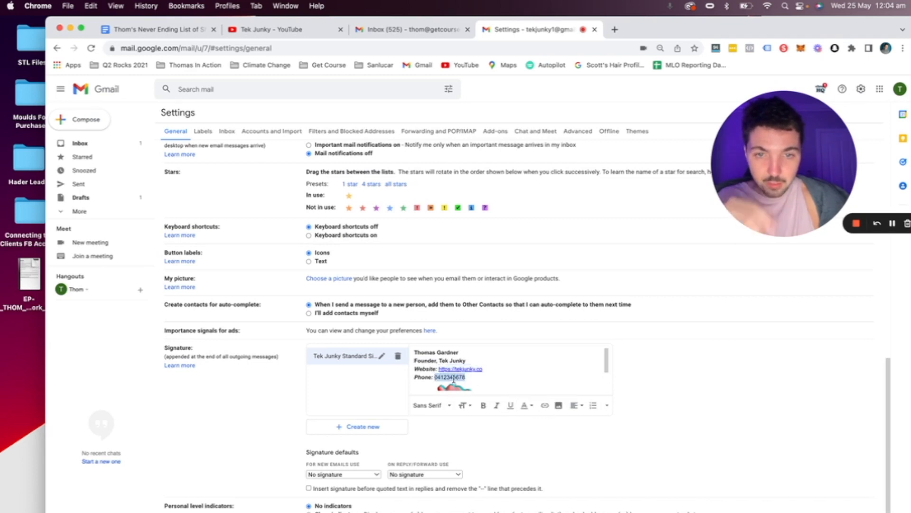
pyautogui.click(546, 405)
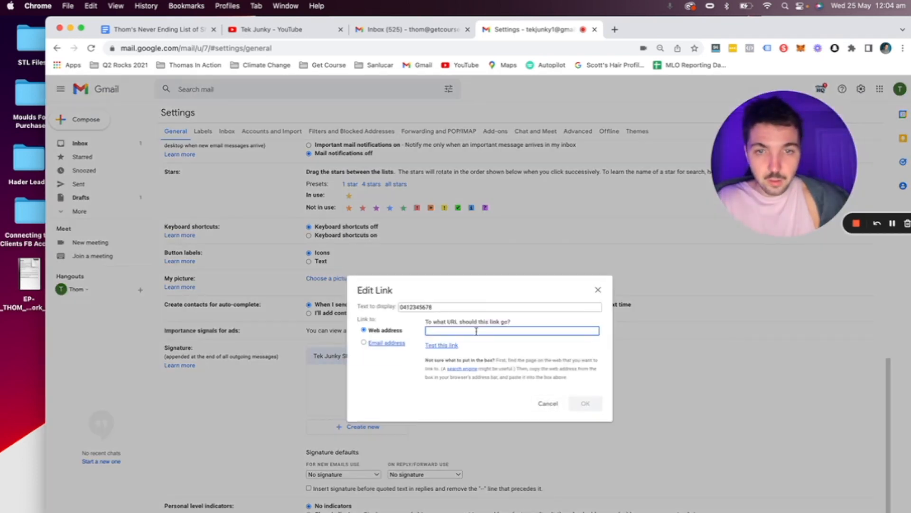
pyautogui.press('super+v')
pyautogui.click(587, 404)
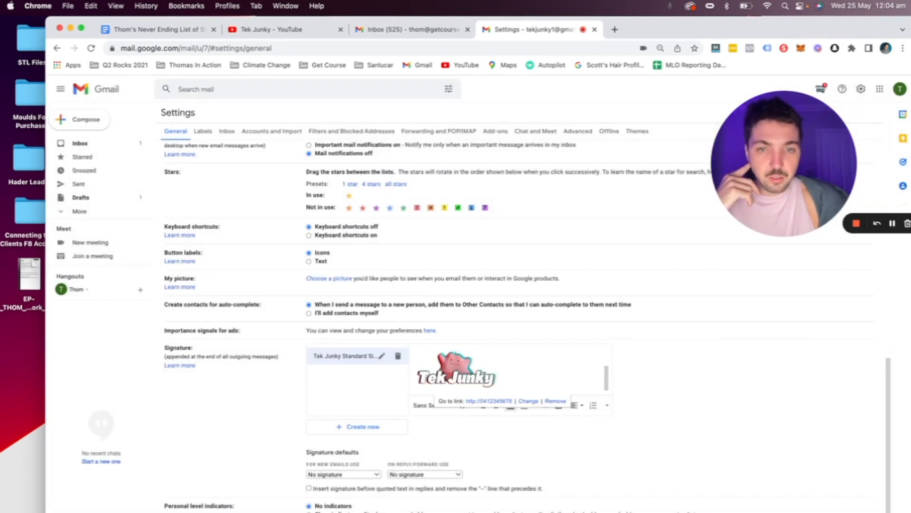
pyautogui.click(583, 370)
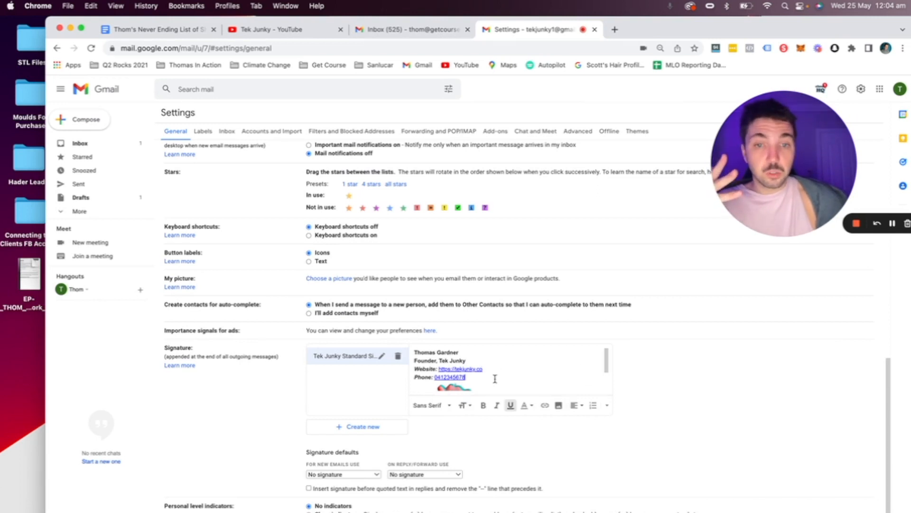
pyautogui.press('Return')
# Step: Delete and re-add the blank line beneath the phone number
pyautogui.scroll(-1, 496, 379)
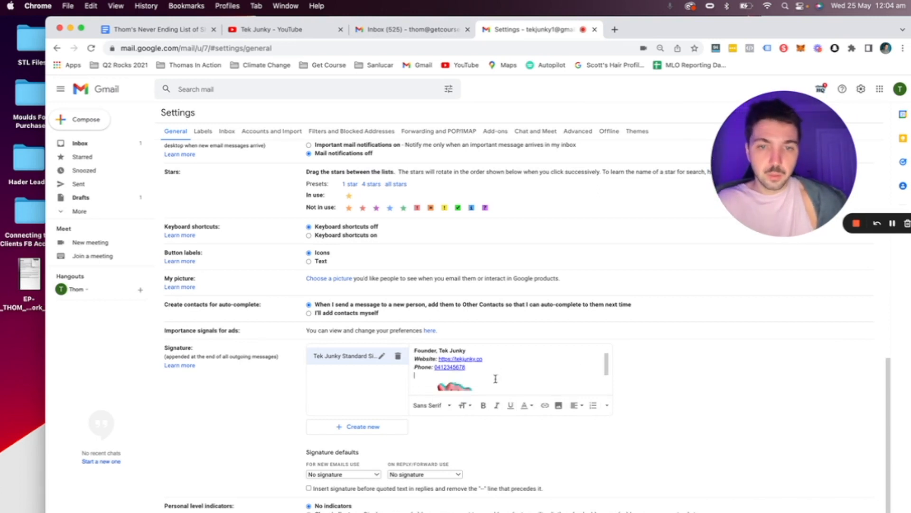
pyautogui.scroll(-3, 544, 376)
pyautogui.moveTo(613, 410); pyautogui.dragTo(511, 373)
pyautogui.scroll(4, 510, 373)
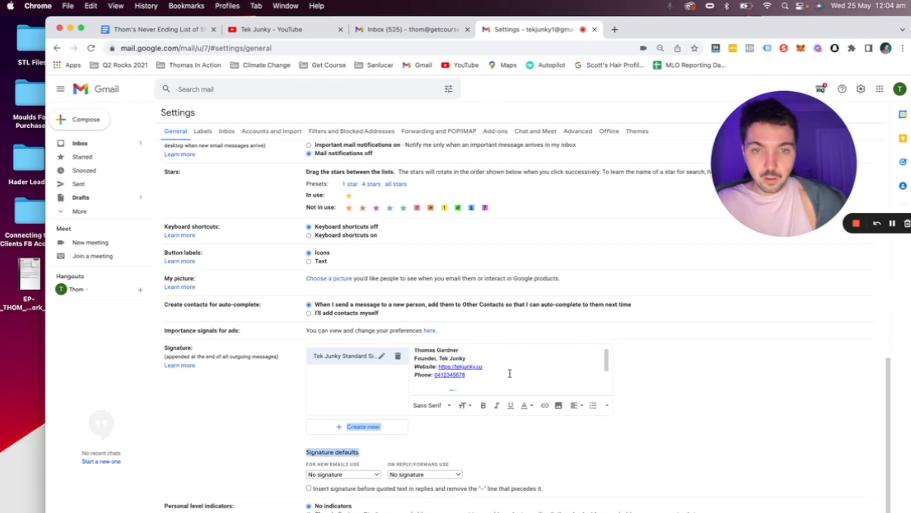
pyautogui.click(693, 387)
pyautogui.moveTo(414, 353)
pyautogui.mouseDown()
pyautogui.moveTo(458, 353)
pyautogui.moveTo(434, 363)
pyautogui.moveTo(471, 370)
pyautogui.mouseUp()
pyautogui.click(467, 363)
pyautogui.moveTo(418, 377); pyautogui.dragTo(453, 378)
pyautogui.scroll(-1, 509, 385)
pyautogui.scroll(-2, 510, 385)
pyautogui.scroll(2, 510, 385)
pyautogui.click(431, 374)
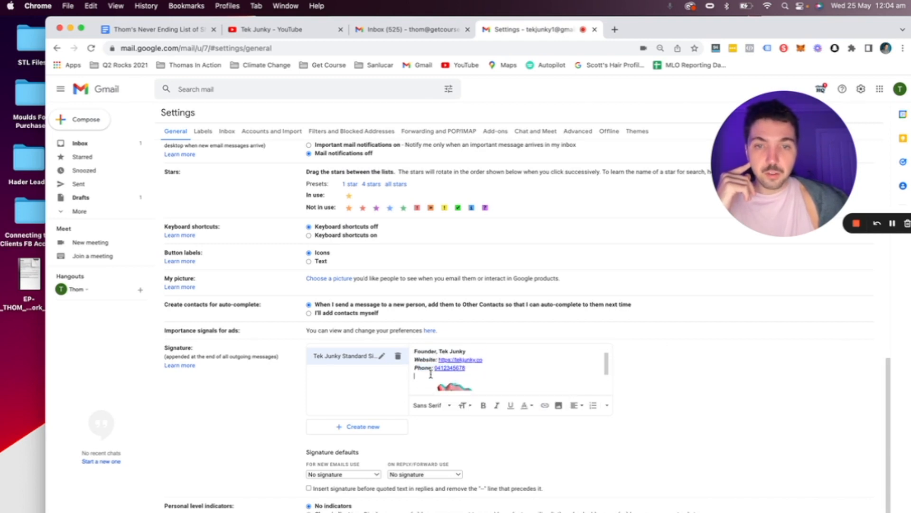
pyautogui.press('BackSpace')
pyautogui.press('Return')
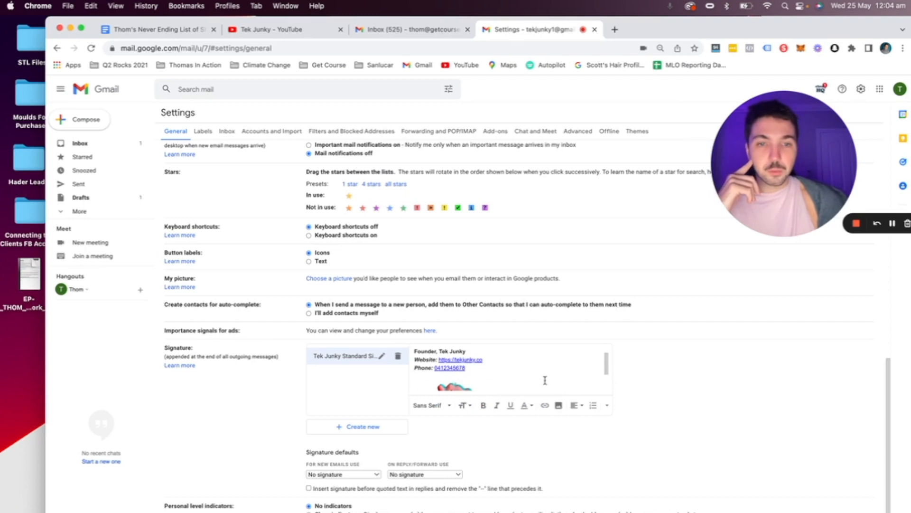
pyautogui.scroll(-2, 545, 380)
pyautogui.scroll(2, 647, 381)
pyautogui.scroll(2, 647, 381)
pyautogui.scroll(2, 468, 481)
pyautogui.scroll(-2, 475, 464)
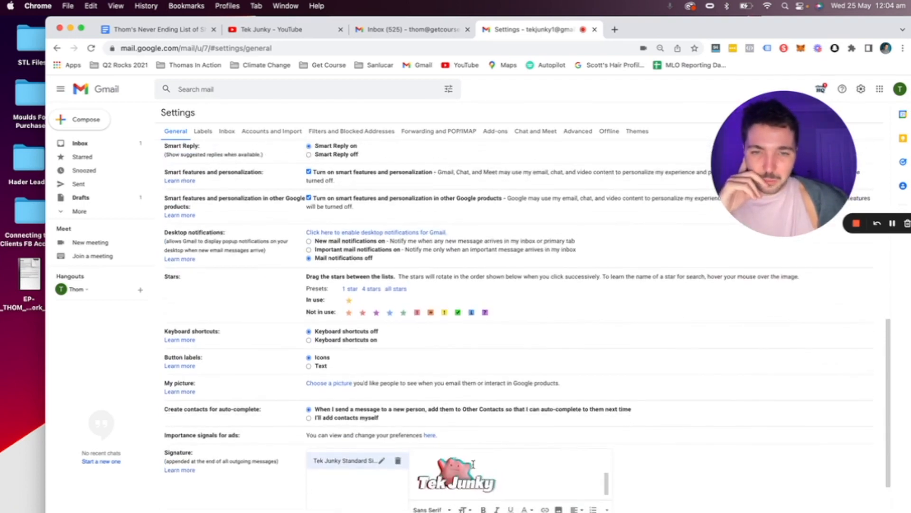
# Step: Resize the Tek Junky logo to Small, then Medium, below the contact lines
pyautogui.click(457, 478)
pyautogui.click(425, 509)
pyautogui.scroll(-1, 506, 476)
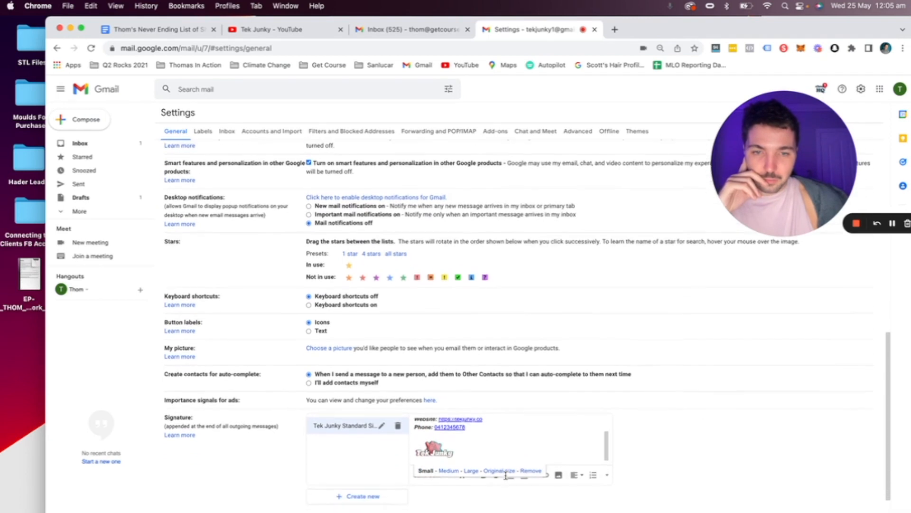
pyautogui.click(449, 467)
pyautogui.scroll(2, 460, 448)
pyautogui.scroll(-2, 461, 448)
pyautogui.scroll(1, 577, 465)
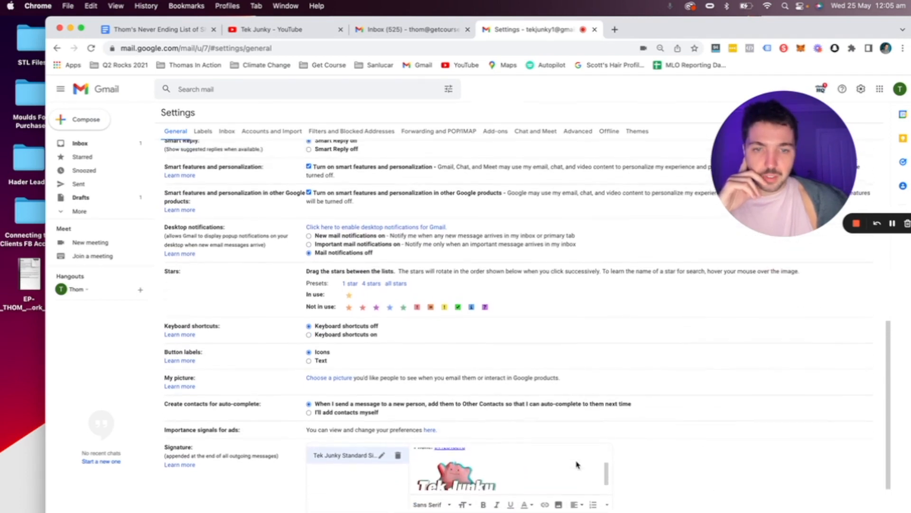
pyautogui.scroll(-1, 539, 478)
pyautogui.scroll(-2, 417, 470)
pyautogui.scroll(2, 481, 328)
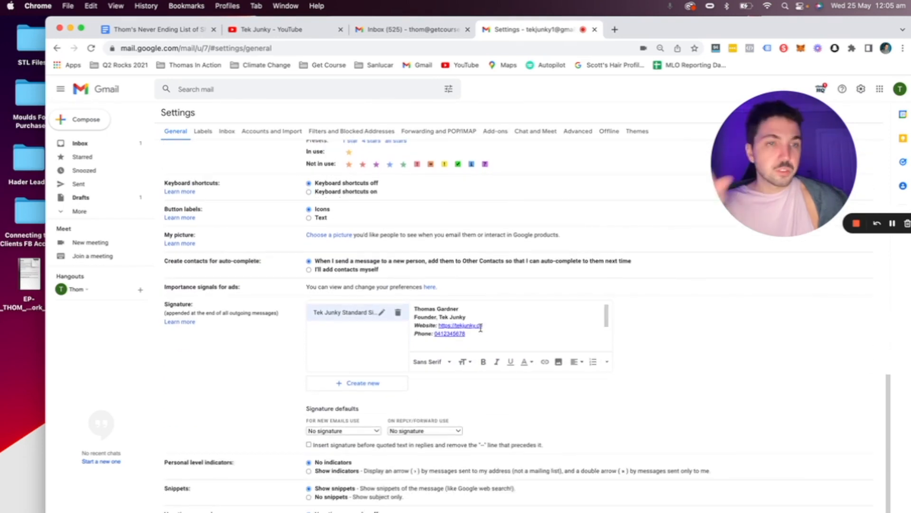
pyautogui.scroll(-3, 480, 327)
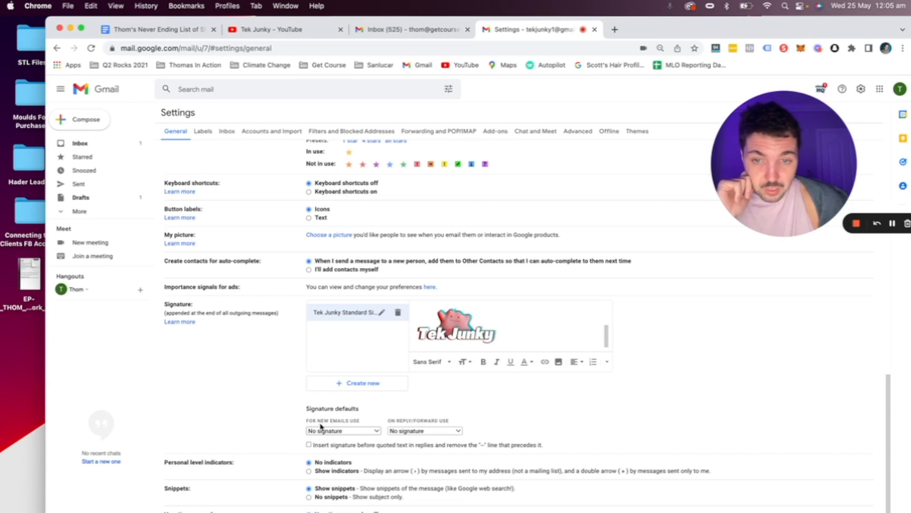
# Step: Choose Tek Junky Standard Signature as the default for new emails and for replies/forwards, then save
pyautogui.click(360, 431)
pyautogui.click(363, 439)
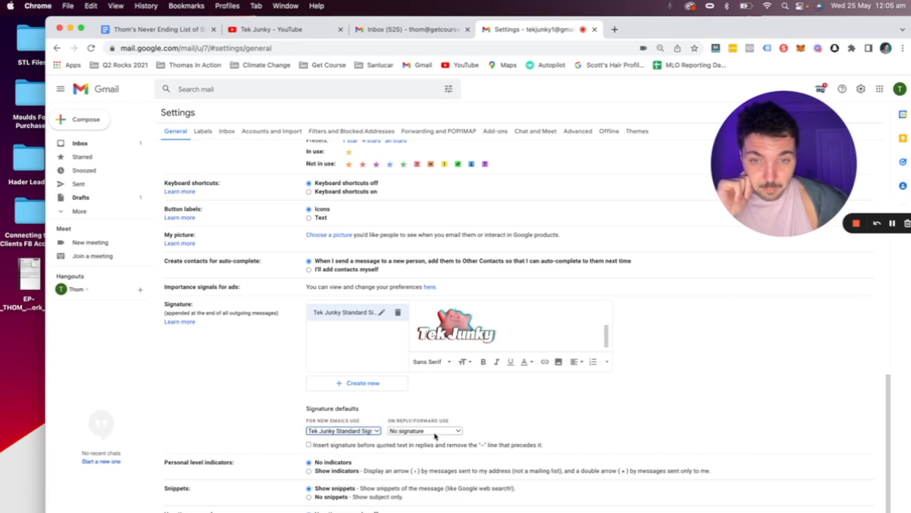
pyautogui.click(415, 430)
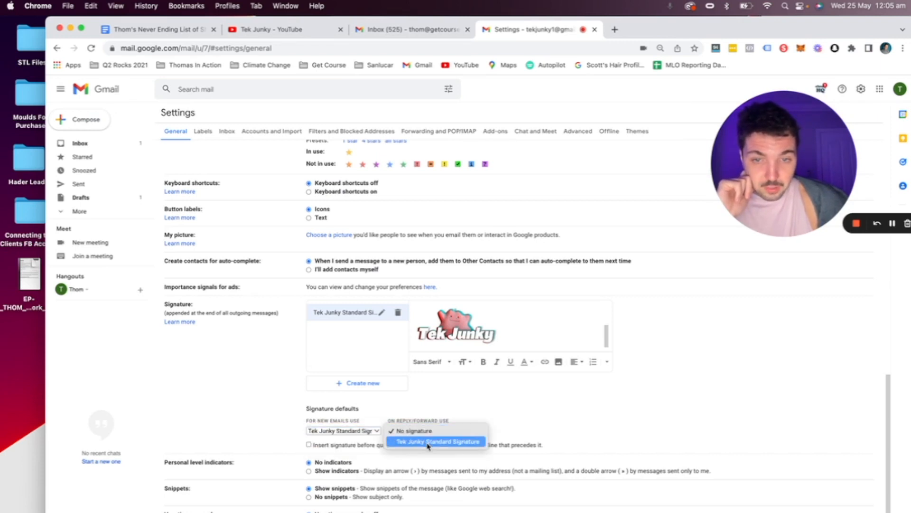
pyautogui.click(441, 440)
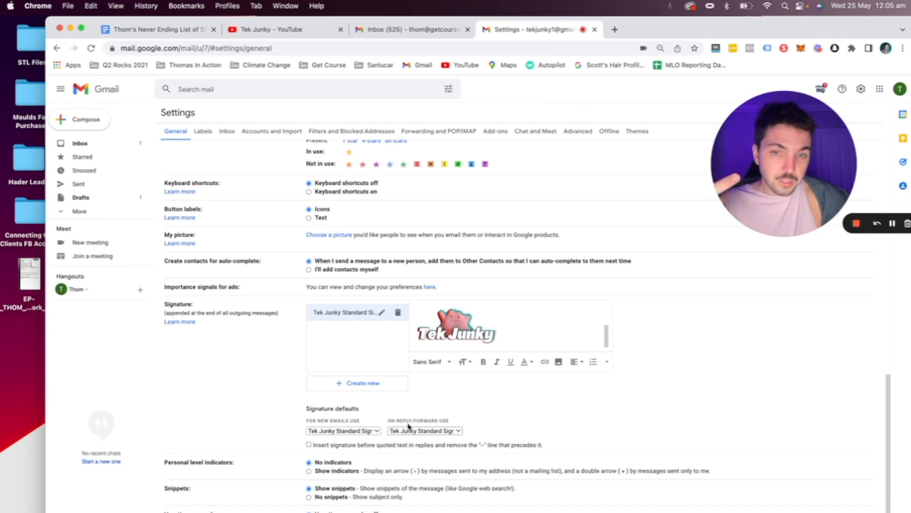
pyautogui.click(445, 430)
pyautogui.click(573, 408)
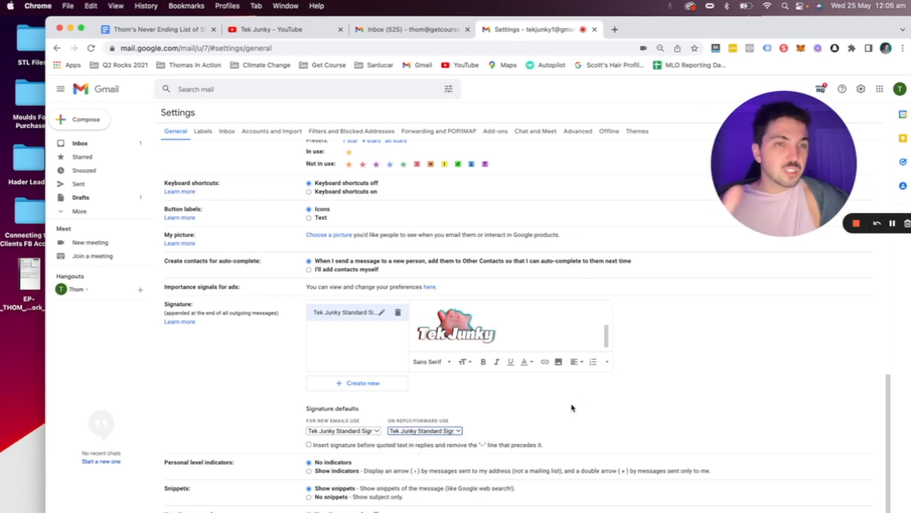
pyautogui.scroll(-5, 522, 380)
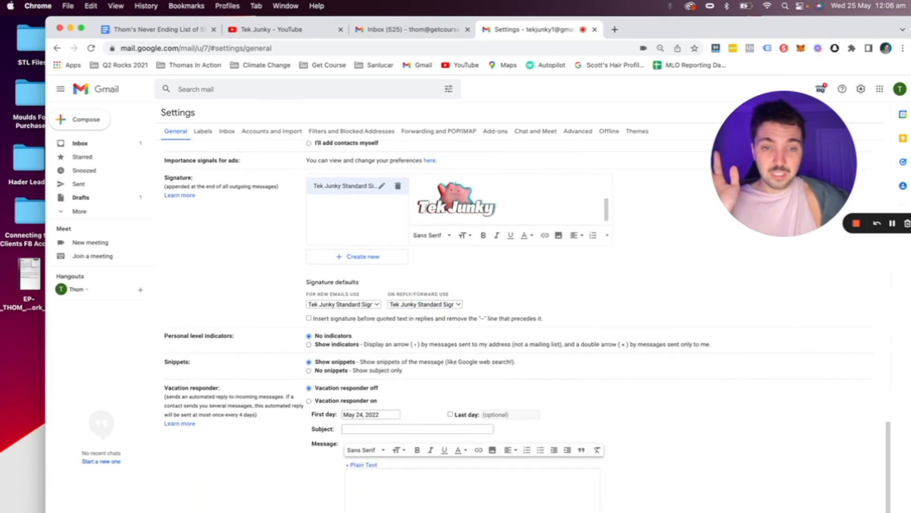
pyautogui.click(506, 472)
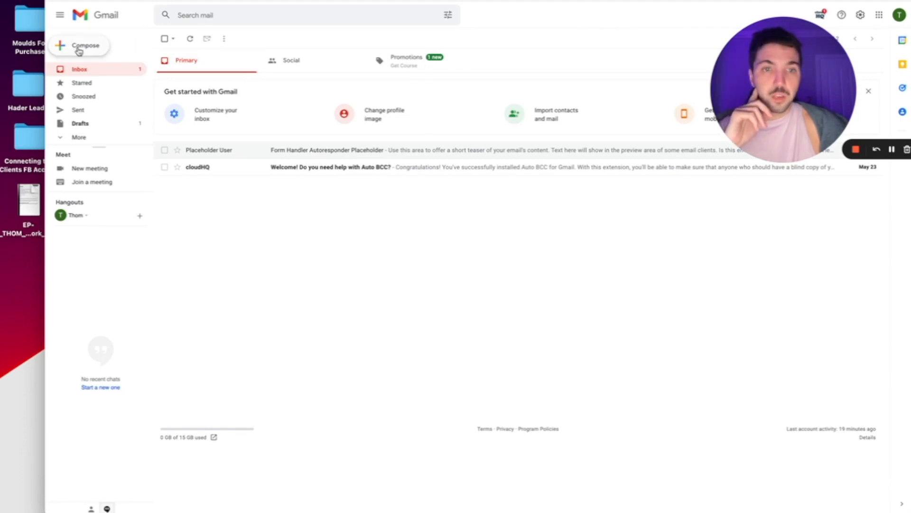
# Step: Compose a new message and check that the Tek Junky signature logo is in the body
pyautogui.click(79, 49)
pyautogui.moveTo(750, 417)
pyautogui.mouseDown()
pyautogui.moveTo(652, 388)
pyautogui.moveTo(577, 315)
pyautogui.moveTo(588, 348)
pyautogui.moveTo(652, 315)
pyautogui.mouseUp()
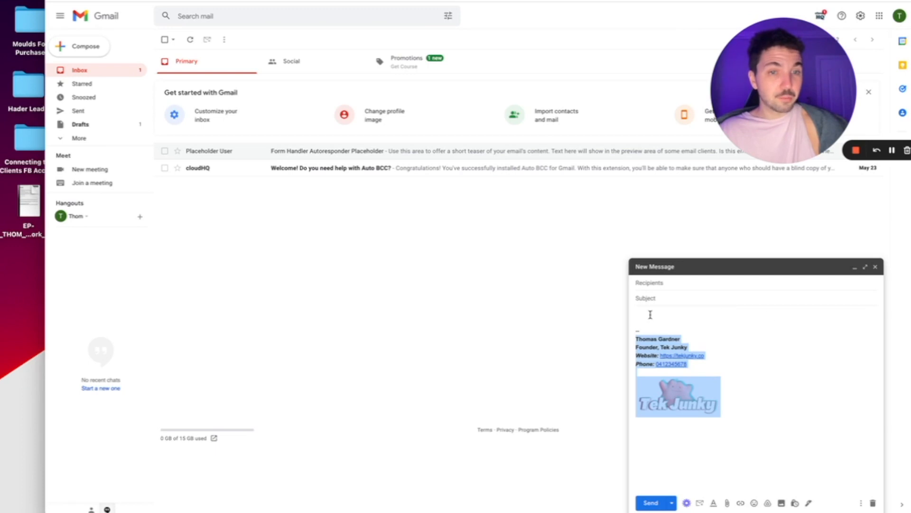
pyautogui.click(676, 281)
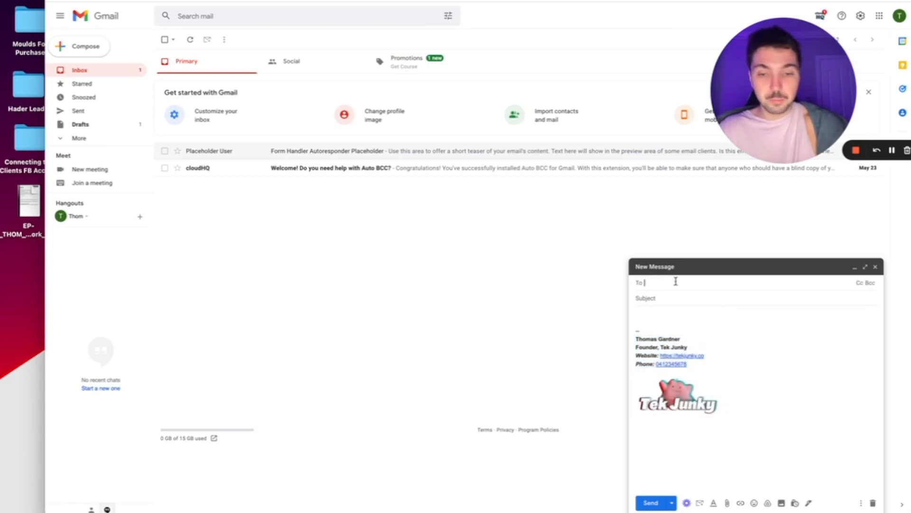
# Step: Type test characters on the first body line above the signature, then delete them
pyautogui.click(671, 296)
pyautogui.click(667, 316)
pyautogui.hotkey('ctrl', 'a')
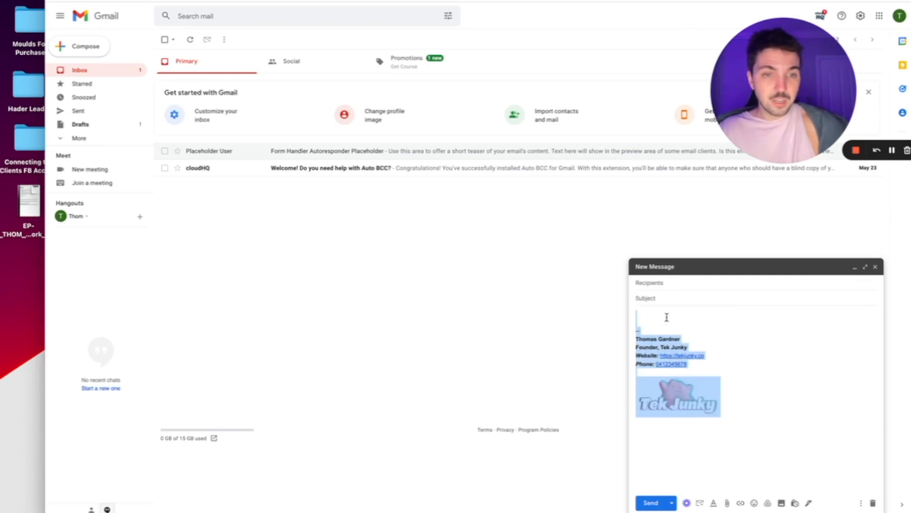
pyautogui.click(677, 311)
pyautogui.write('ldskd')
pyautogui.press('BackSpace')
pyautogui.press('BackSpace')
pyautogui.press('BackSpace')
pyautogui.press('BackSpace')
pyautogui.press('BackSpace')
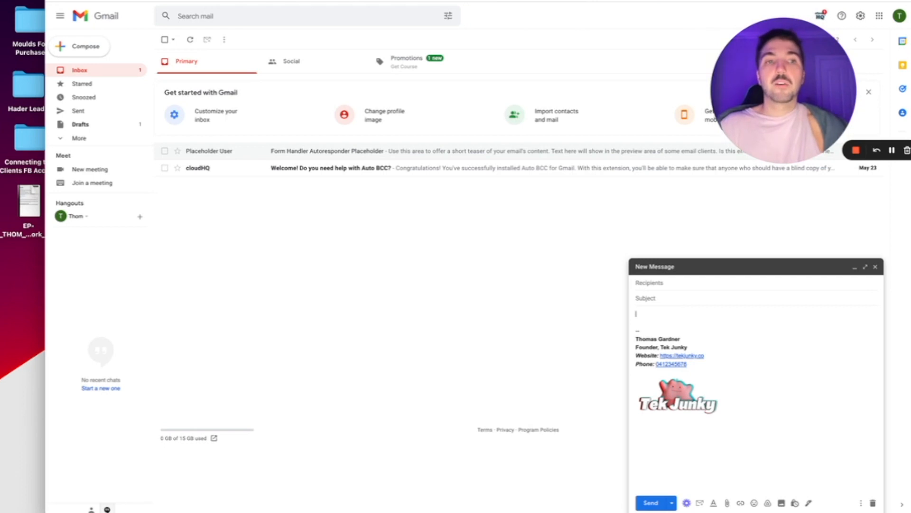
pyautogui.moveTo(792, 112); pyautogui.dragTo(381, 194)
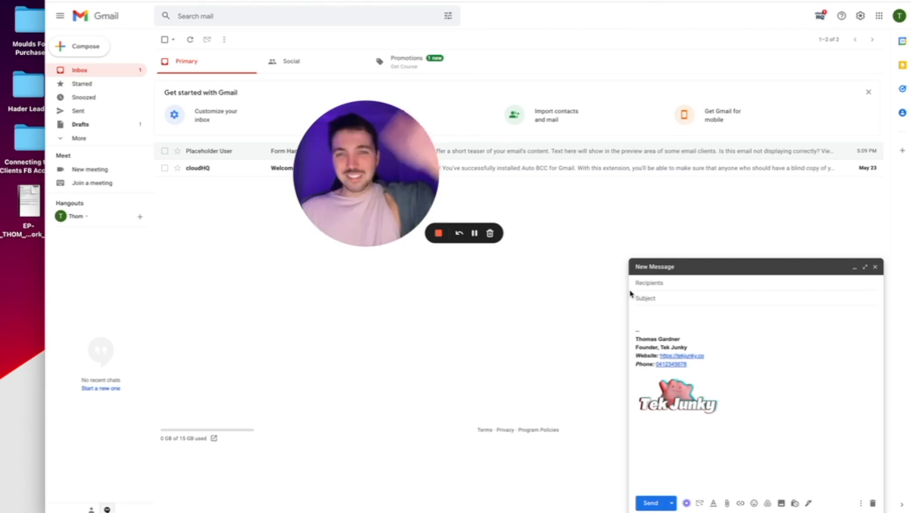
pyautogui.click(438, 233)
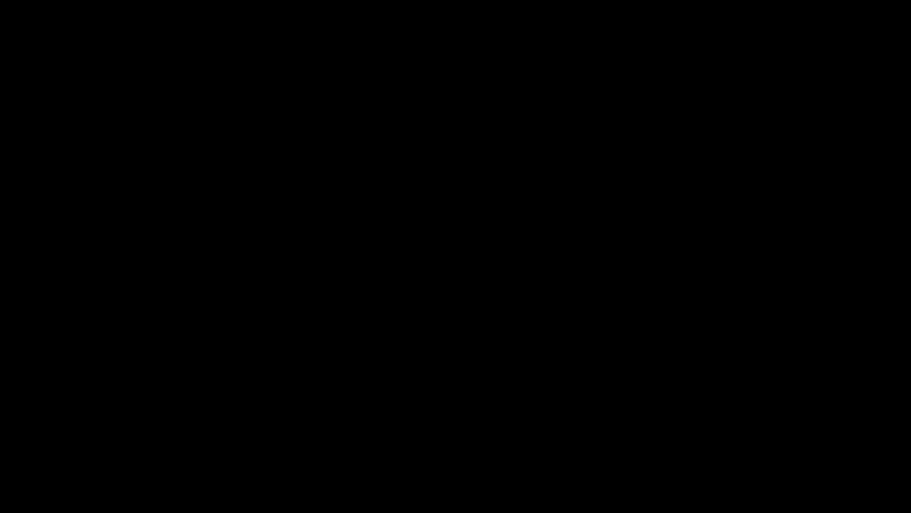